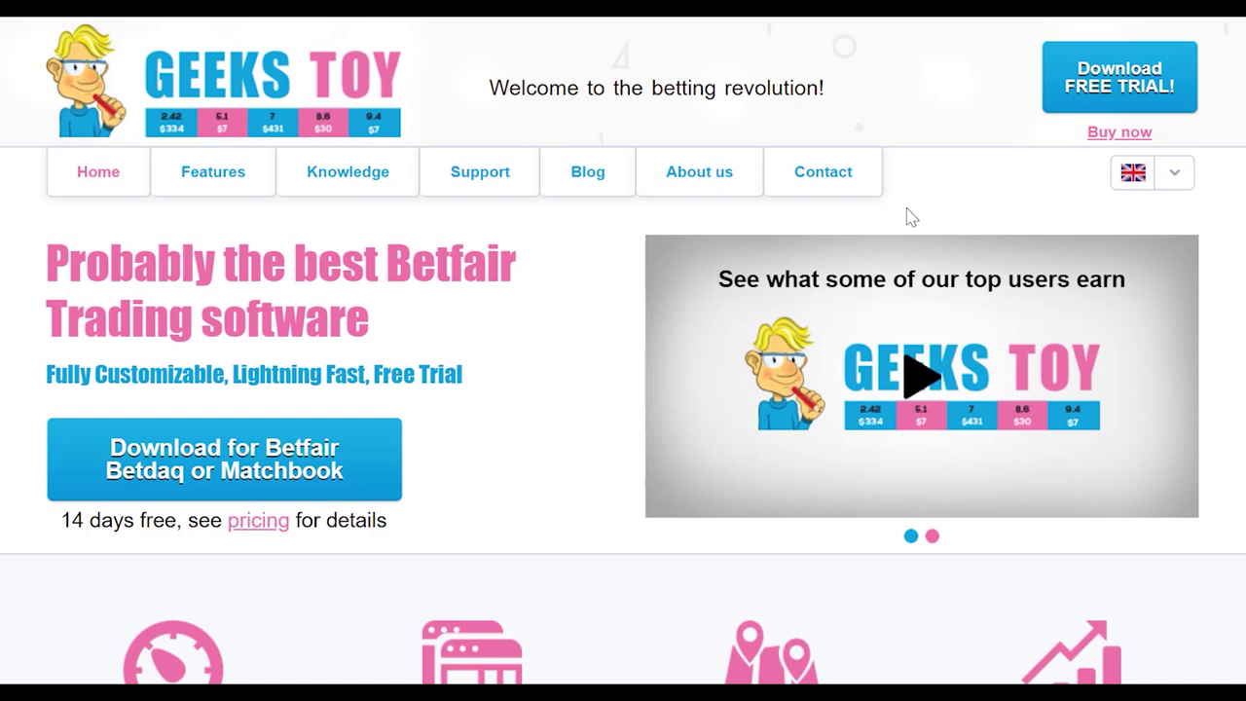
- Download the Geeks Toy free trial for Betfair from the download page
click(1113, 85)
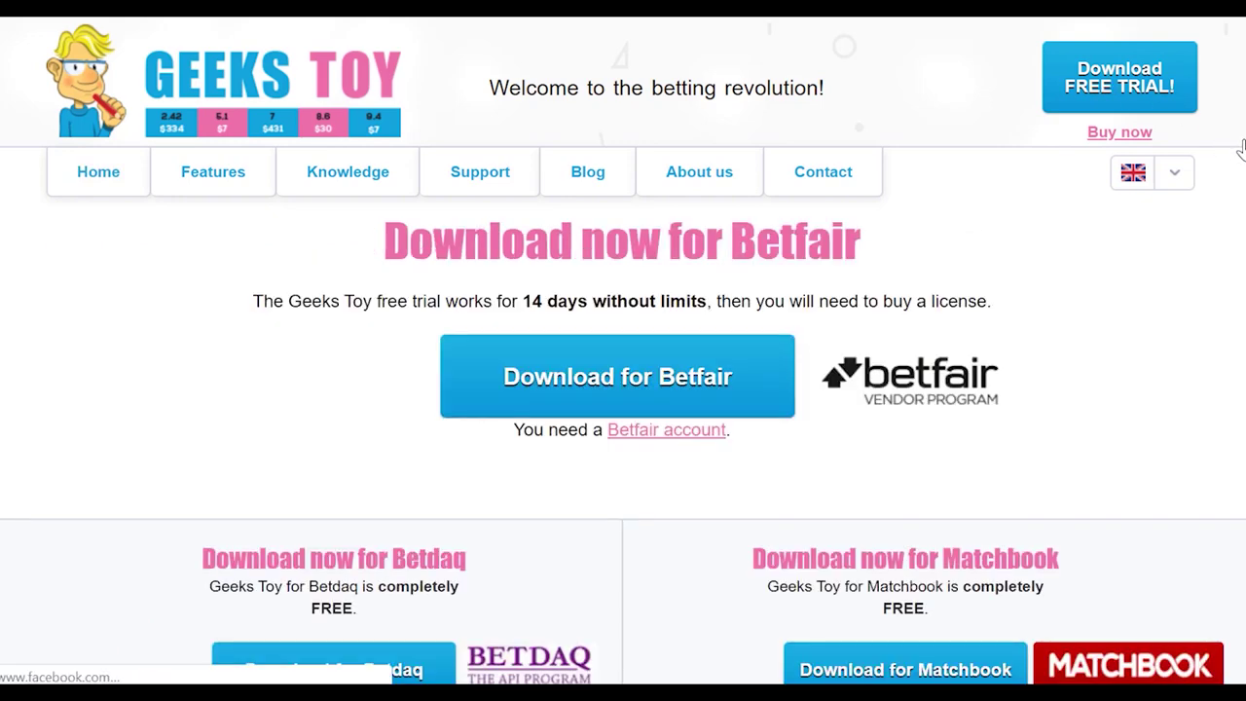
click(647, 386)
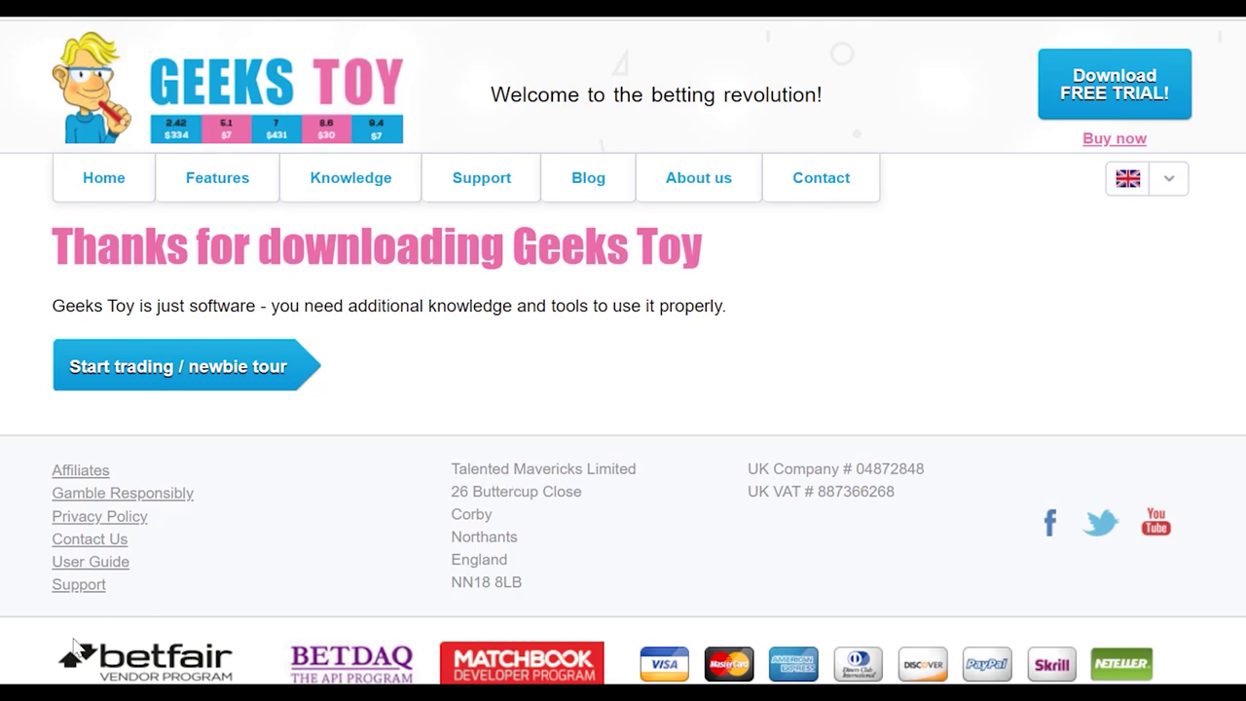
- Launch Geeks Toy - Betfair via Start search 'geek', maximize the login window, and enter the account password
key(super)
text(geek)
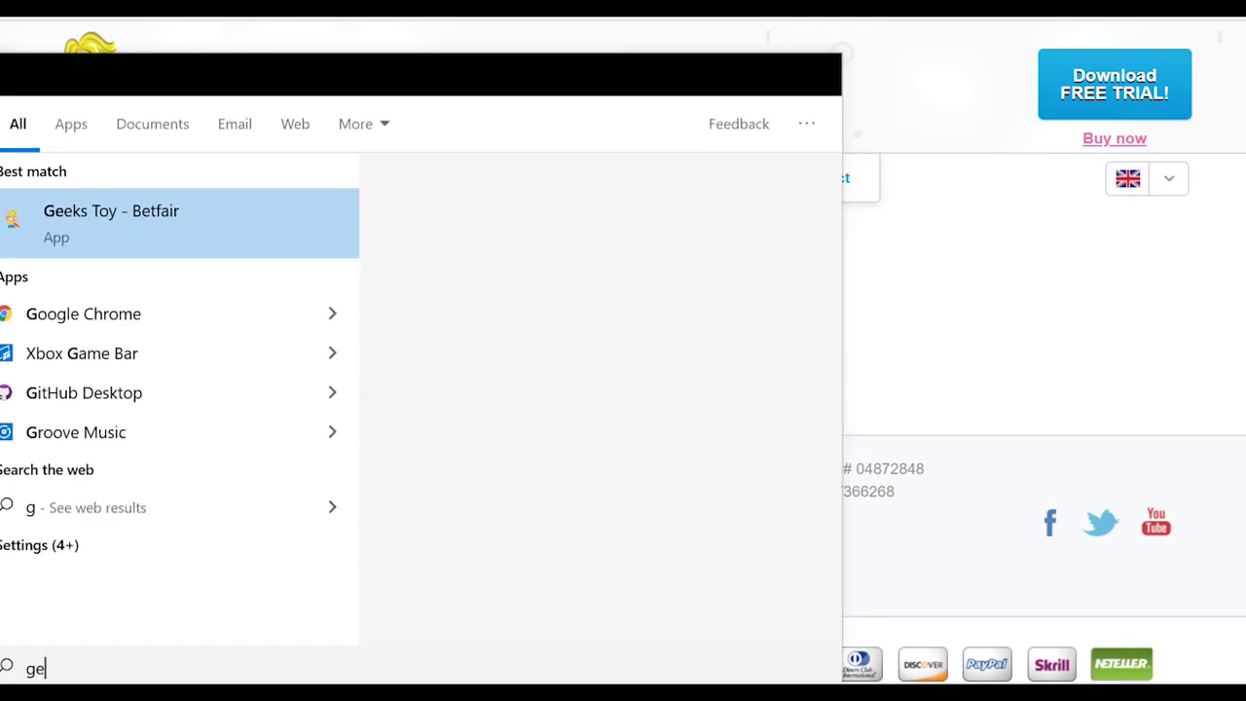
click(139, 205)
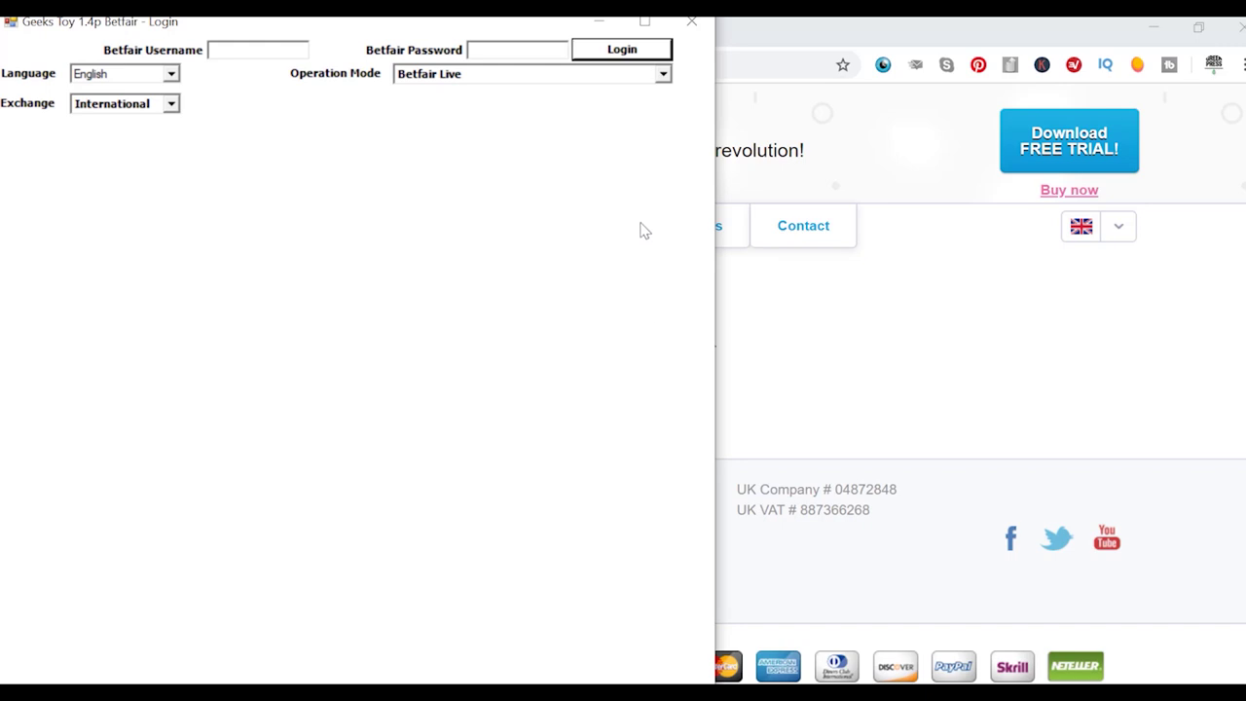
click(644, 20)
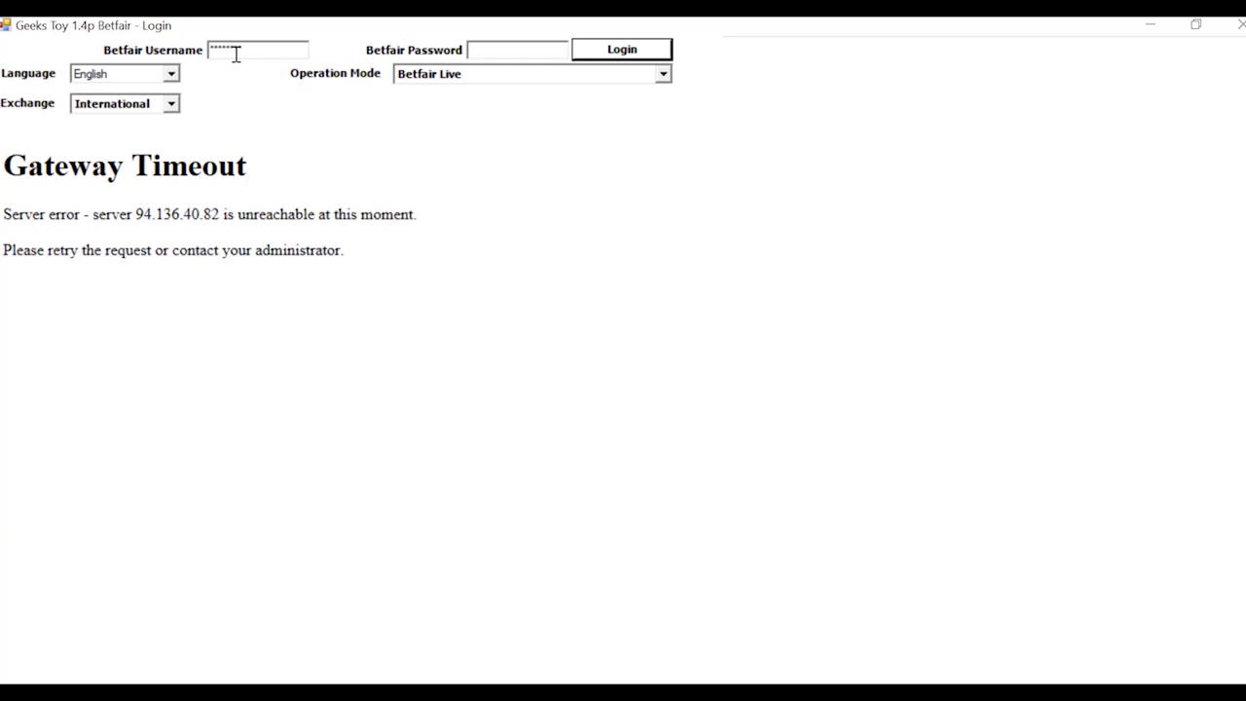
key(Tab)
text(*********)
- Keep International exchange and Betfair Live operation mode, then log in to Betfair
click(169, 107)
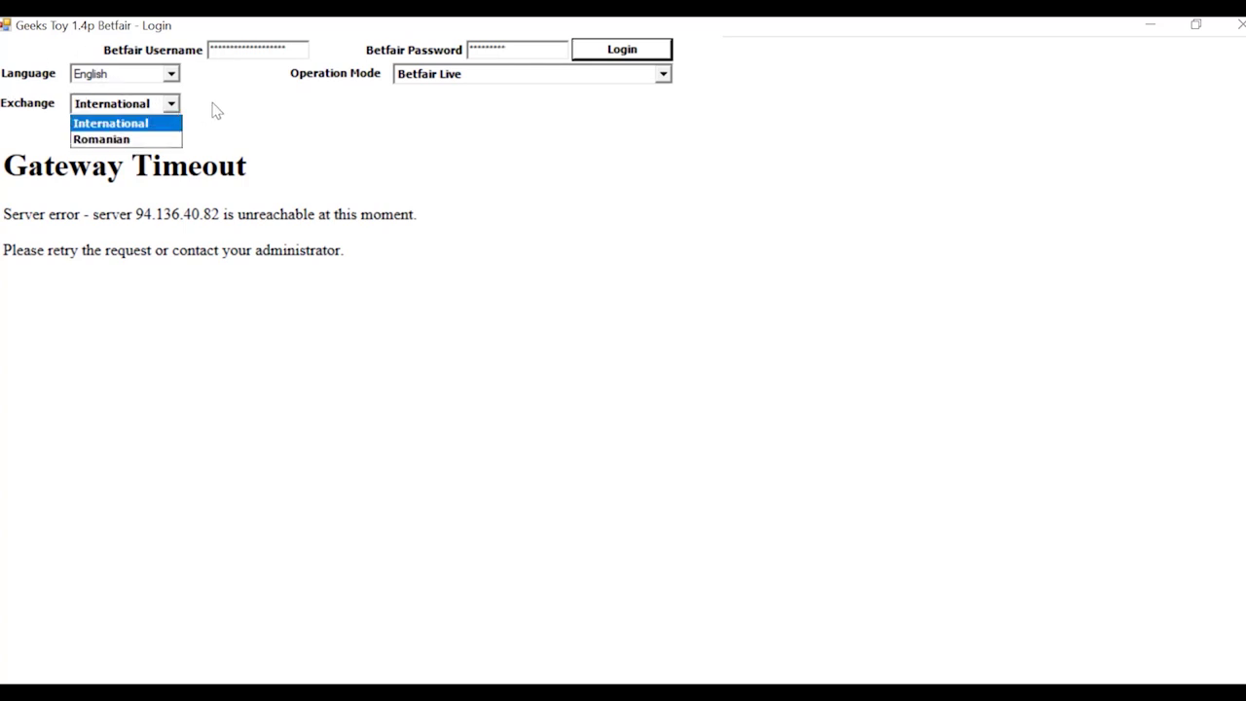
click(215, 109)
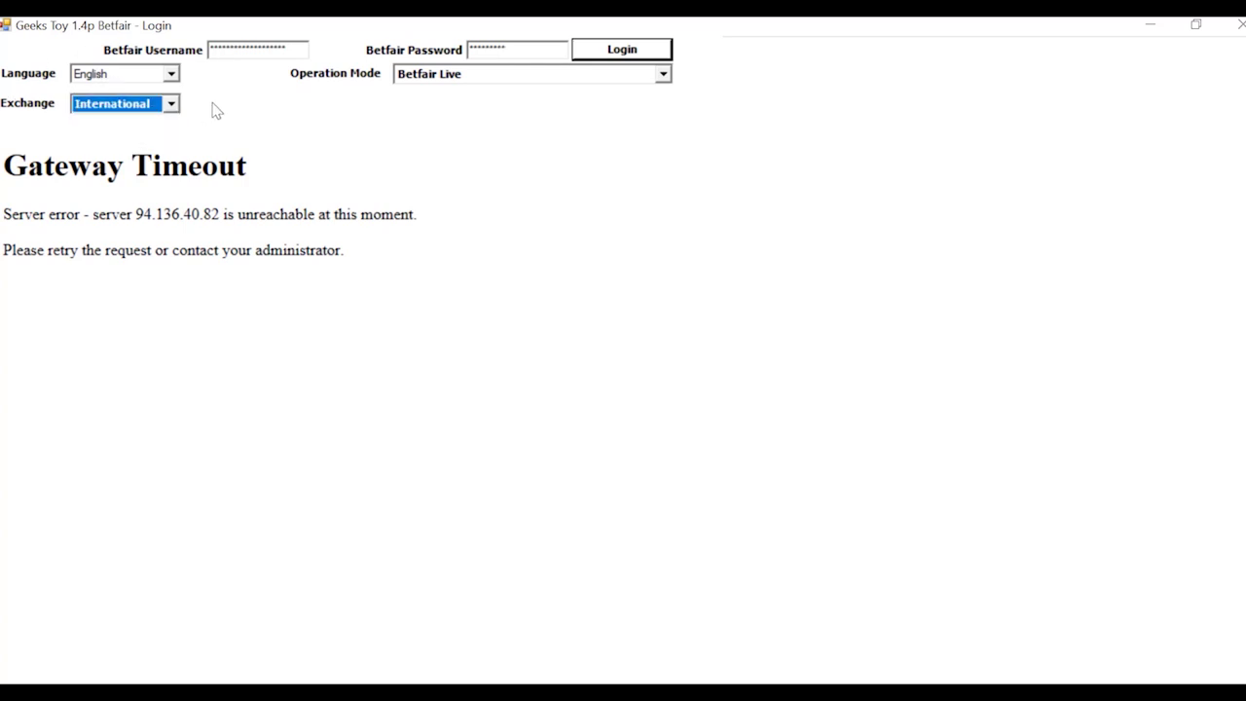
click(490, 83)
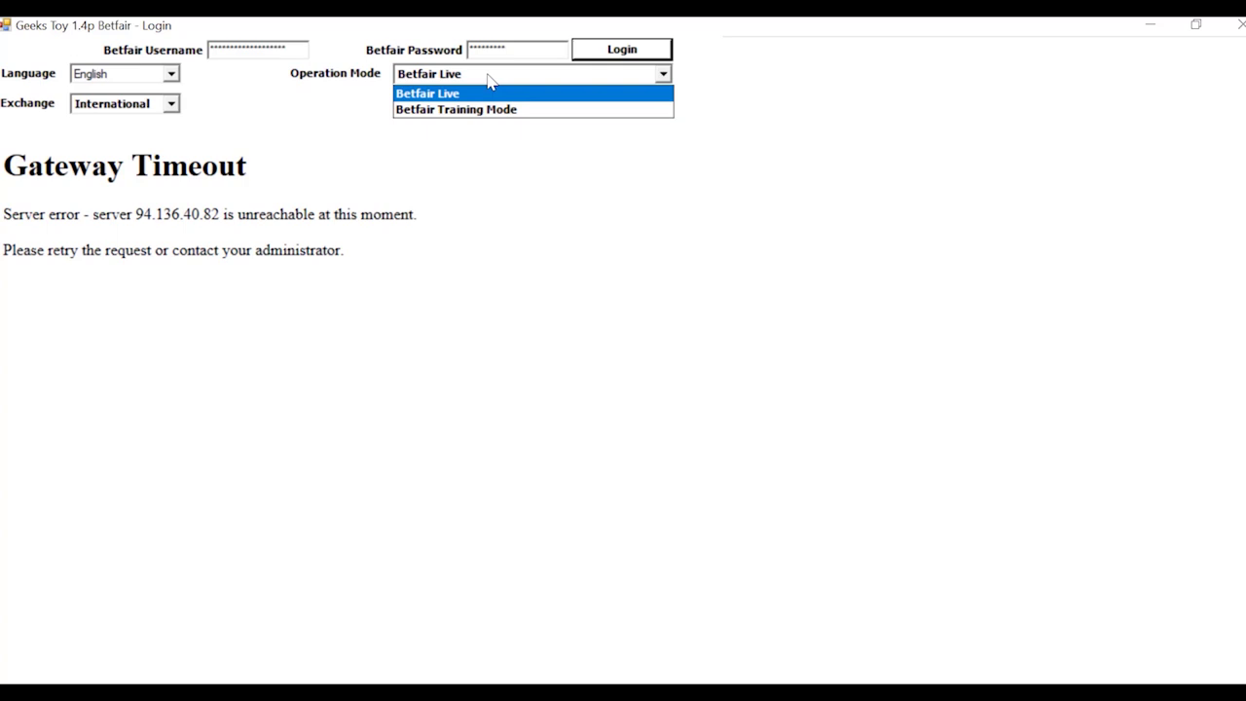
click(530, 96)
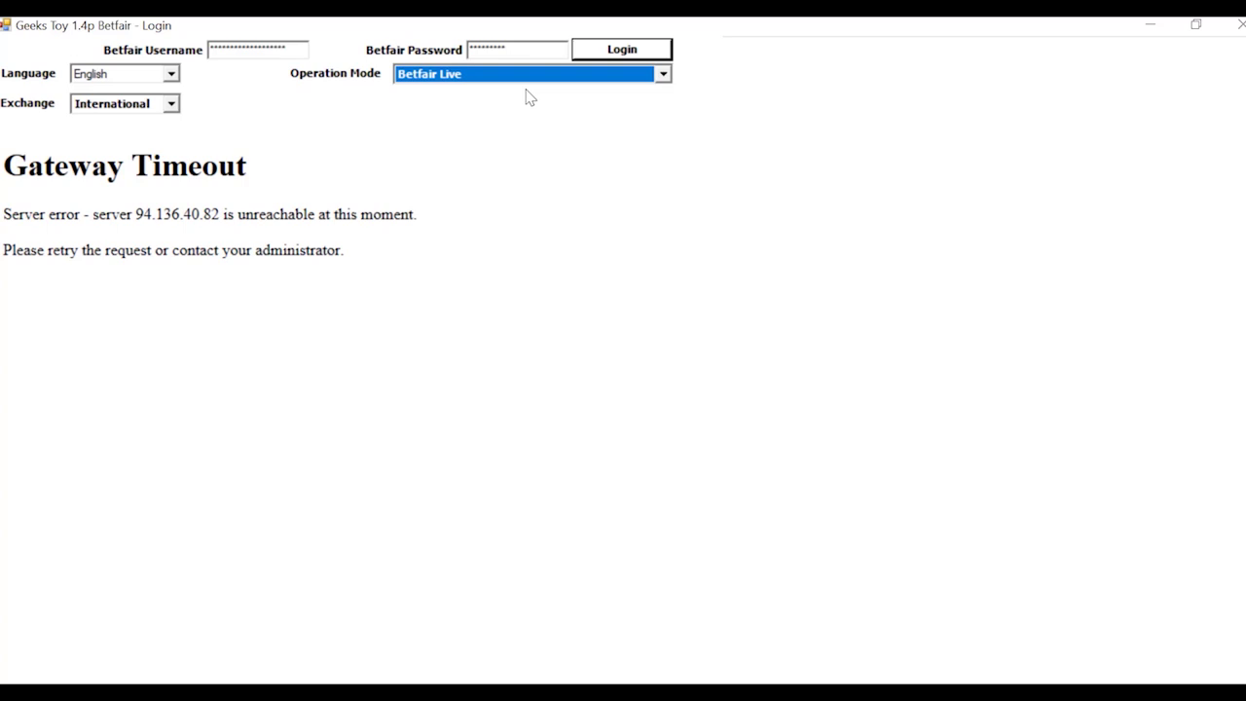
click(549, 78)
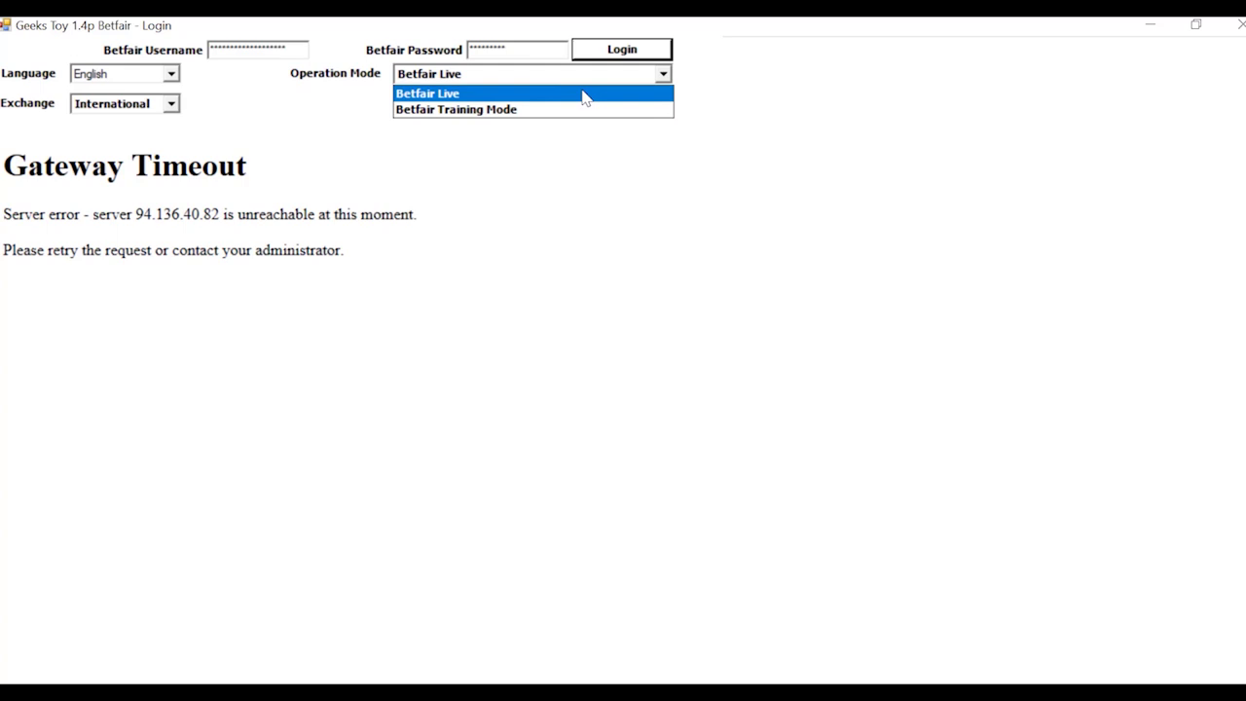
click(584, 94)
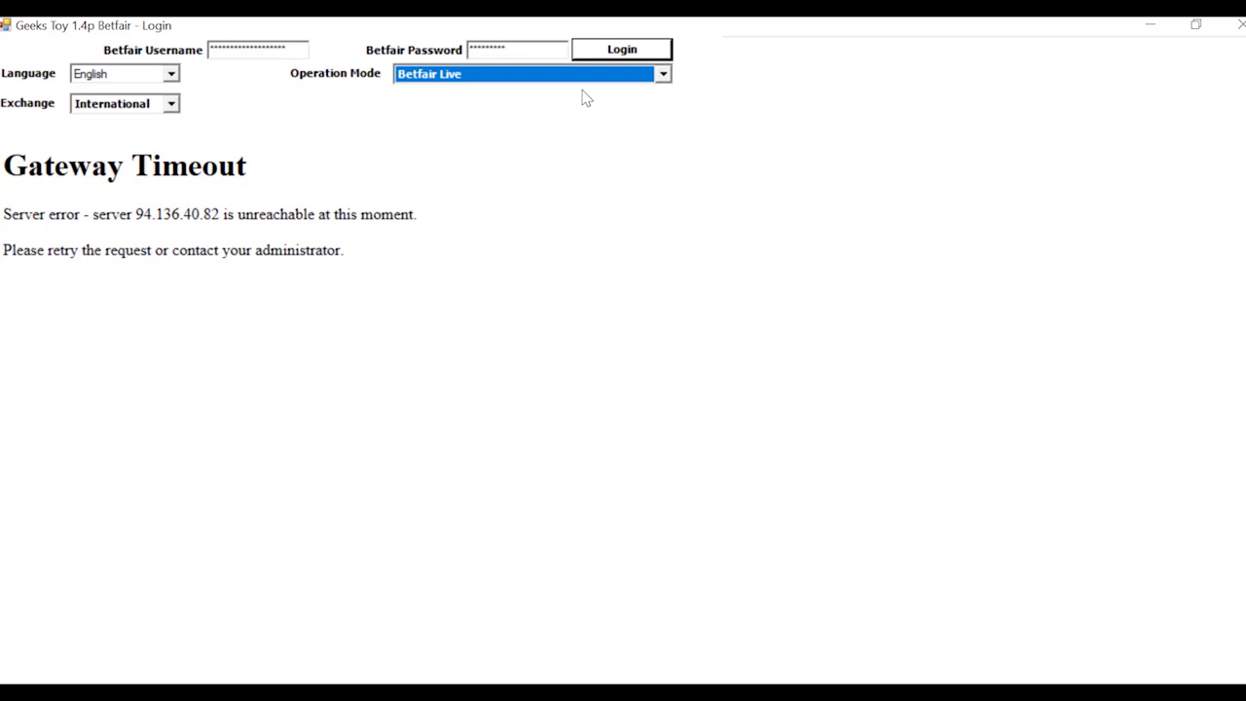
click(631, 54)
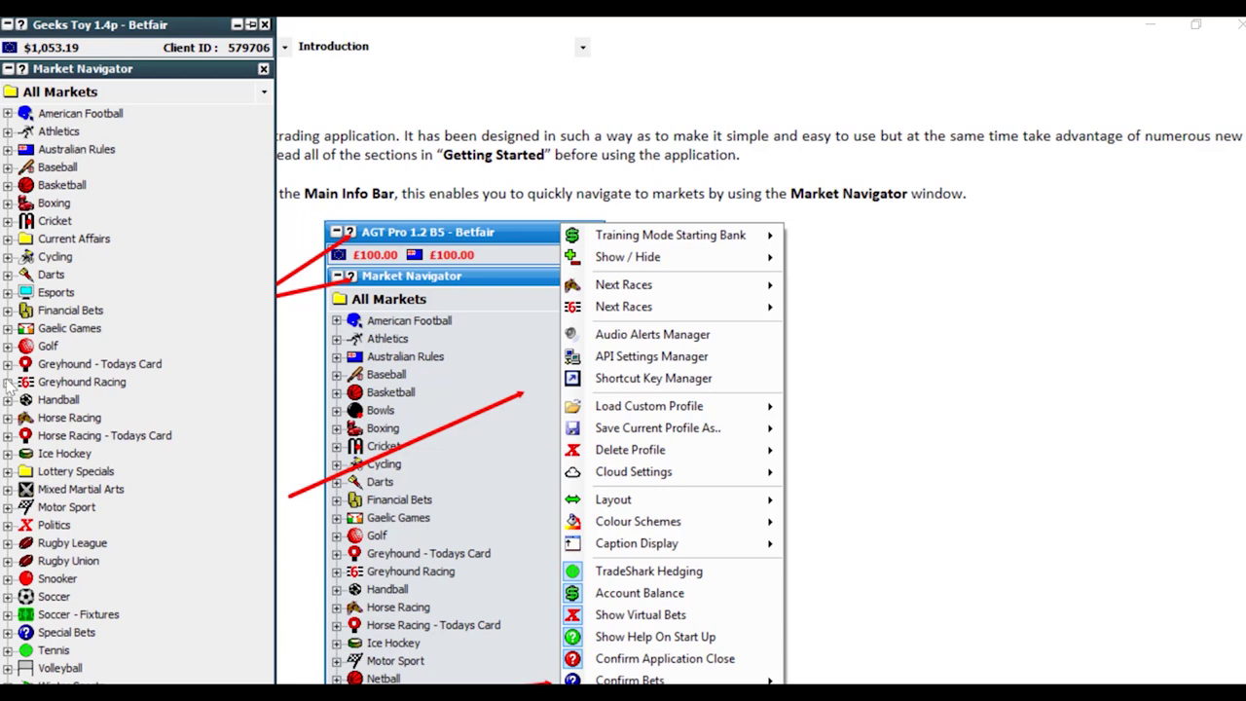
- Expand Golf > Mayakoba Golf Classic and load its Winner market
click(7, 346)
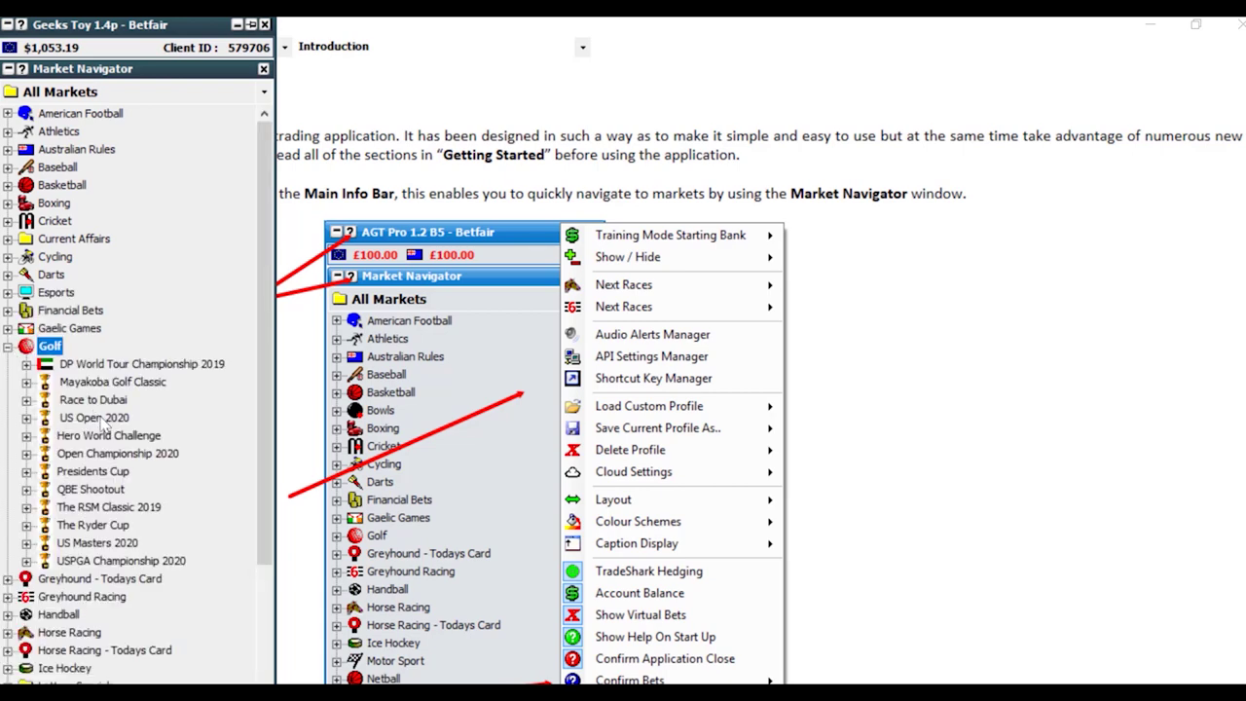
click(97, 382)
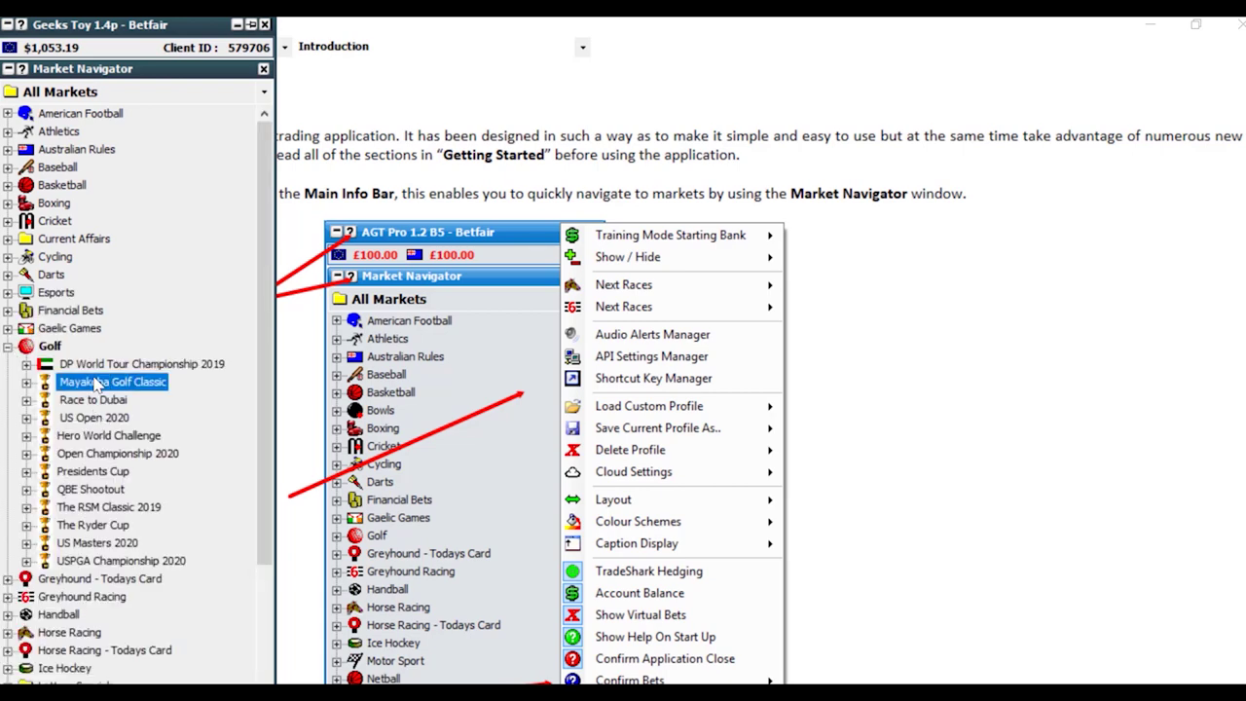
click(26, 383)
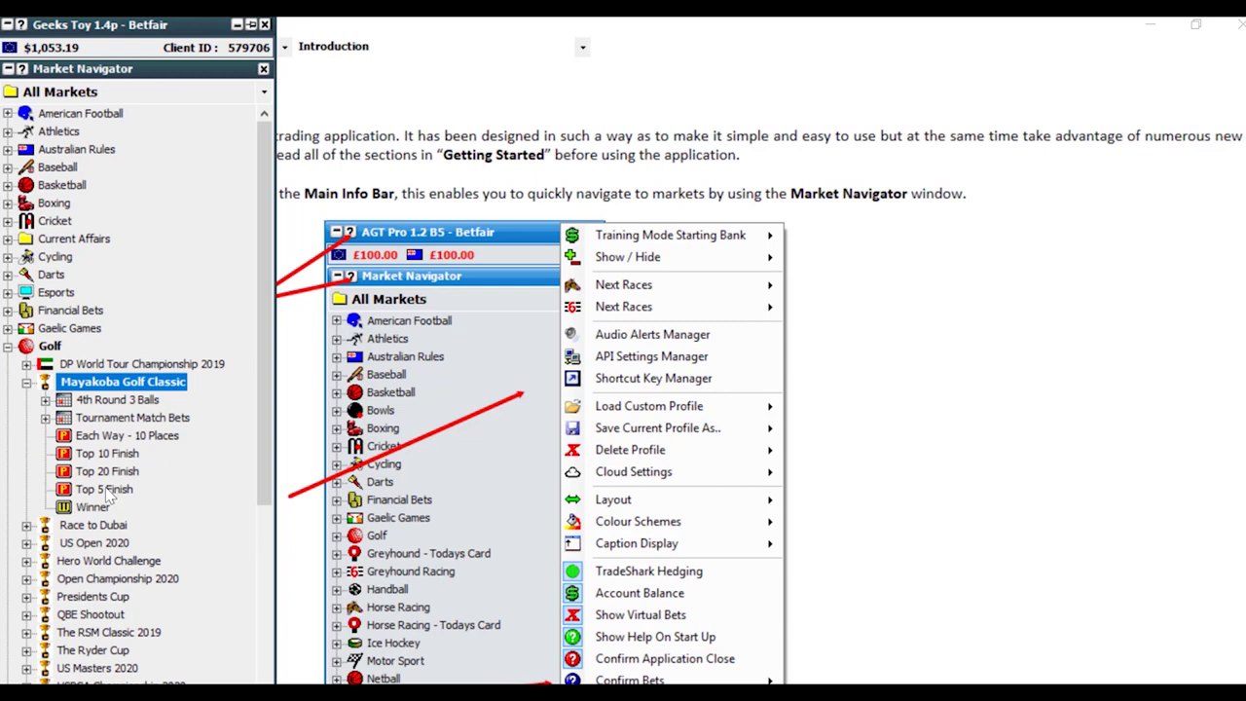
click(88, 507)
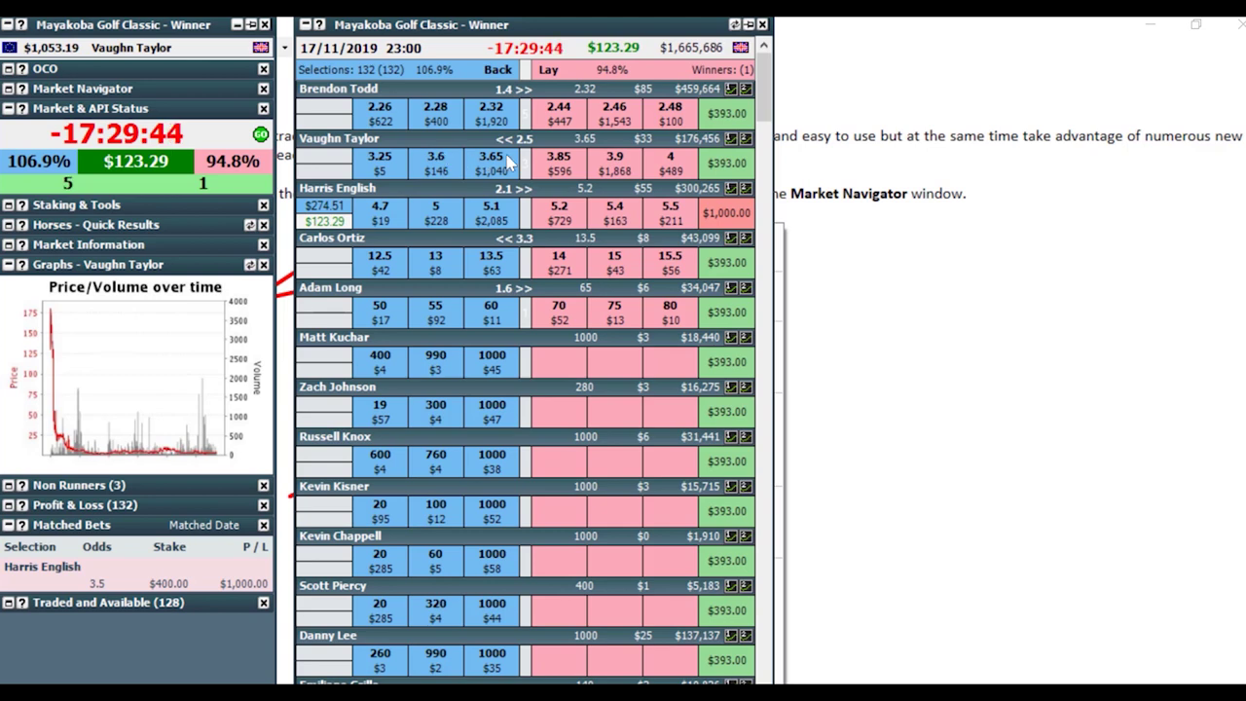
- View price and volume graphs for Harris English, Adam Long, Vaughn Taylor, Carlos Ortiz and Brendon Todd
click(560, 199)
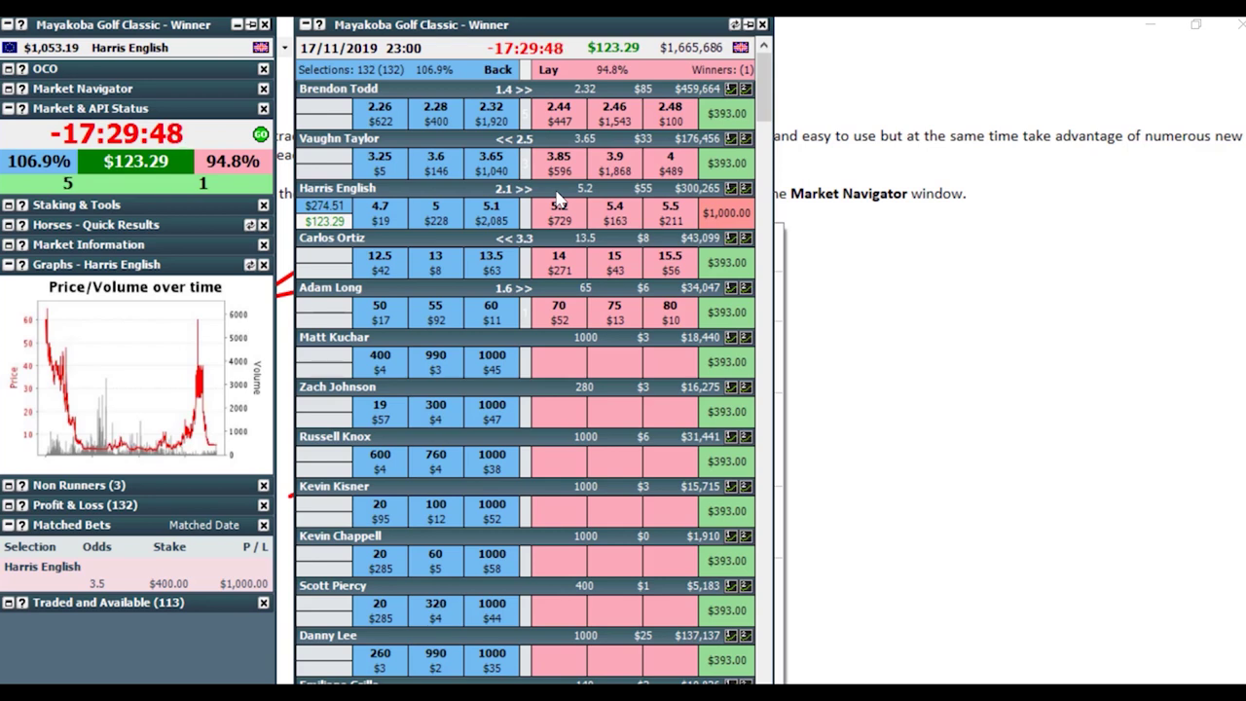
click(555, 292)
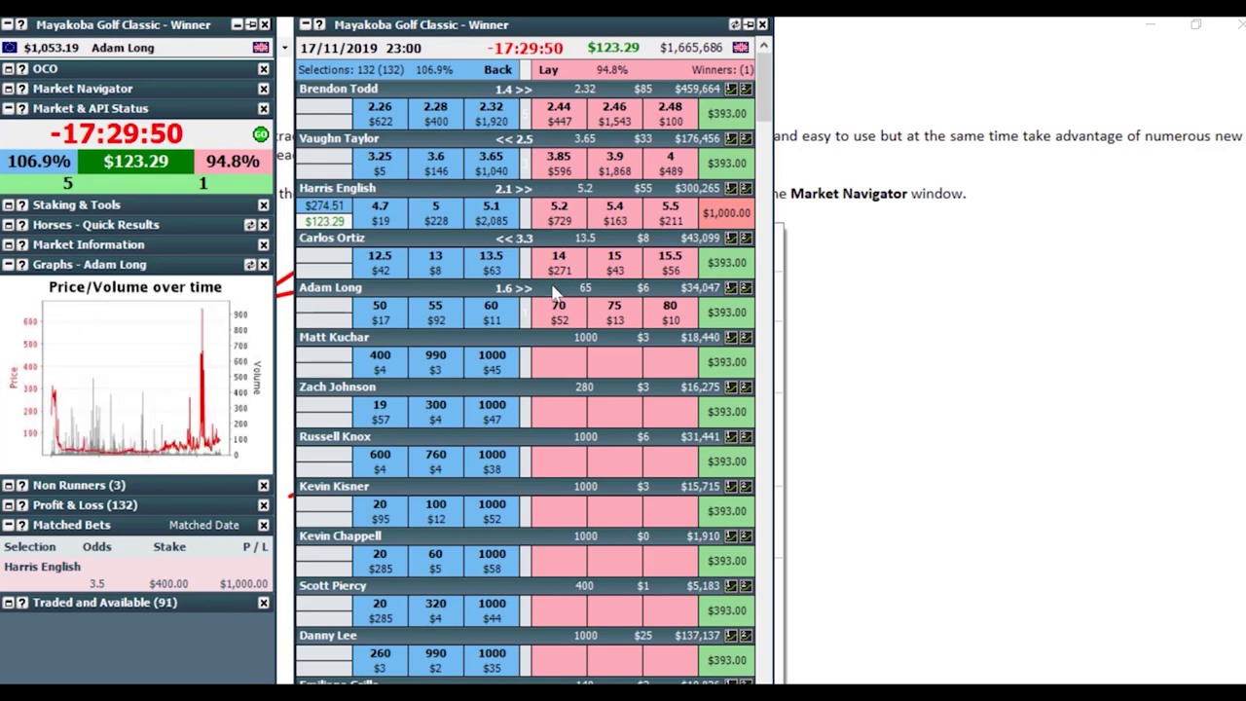
click(550, 140)
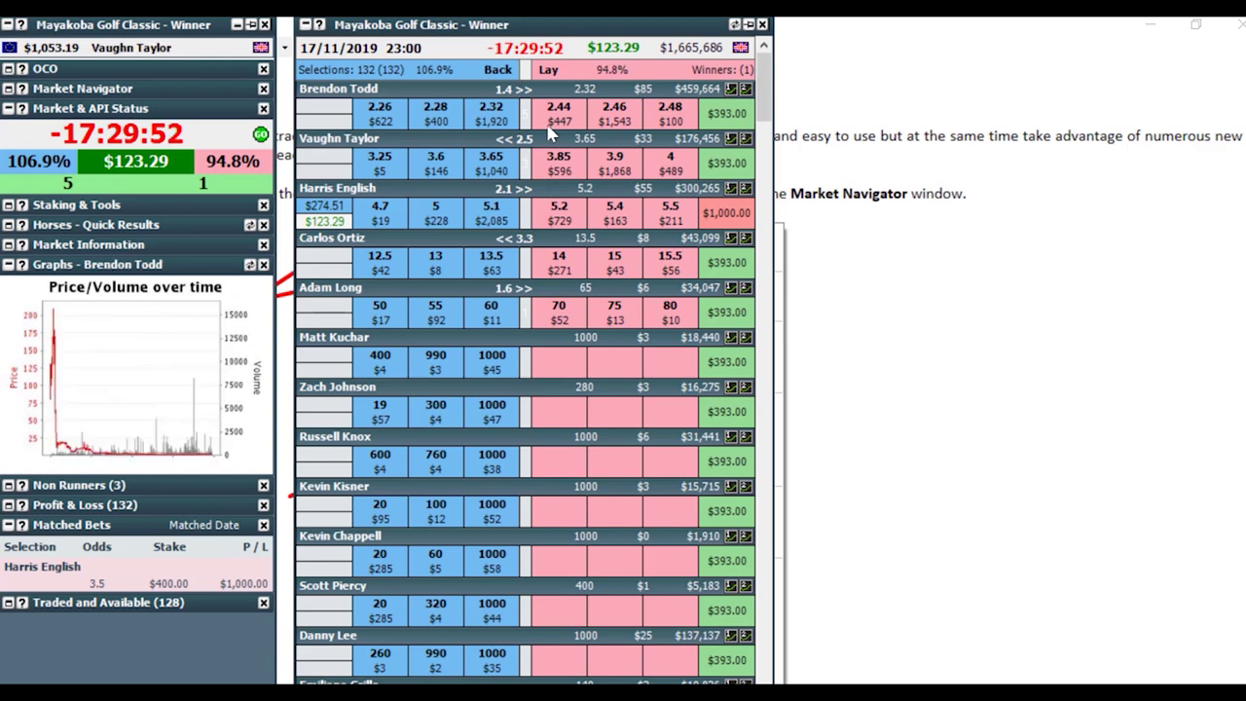
click(548, 187)
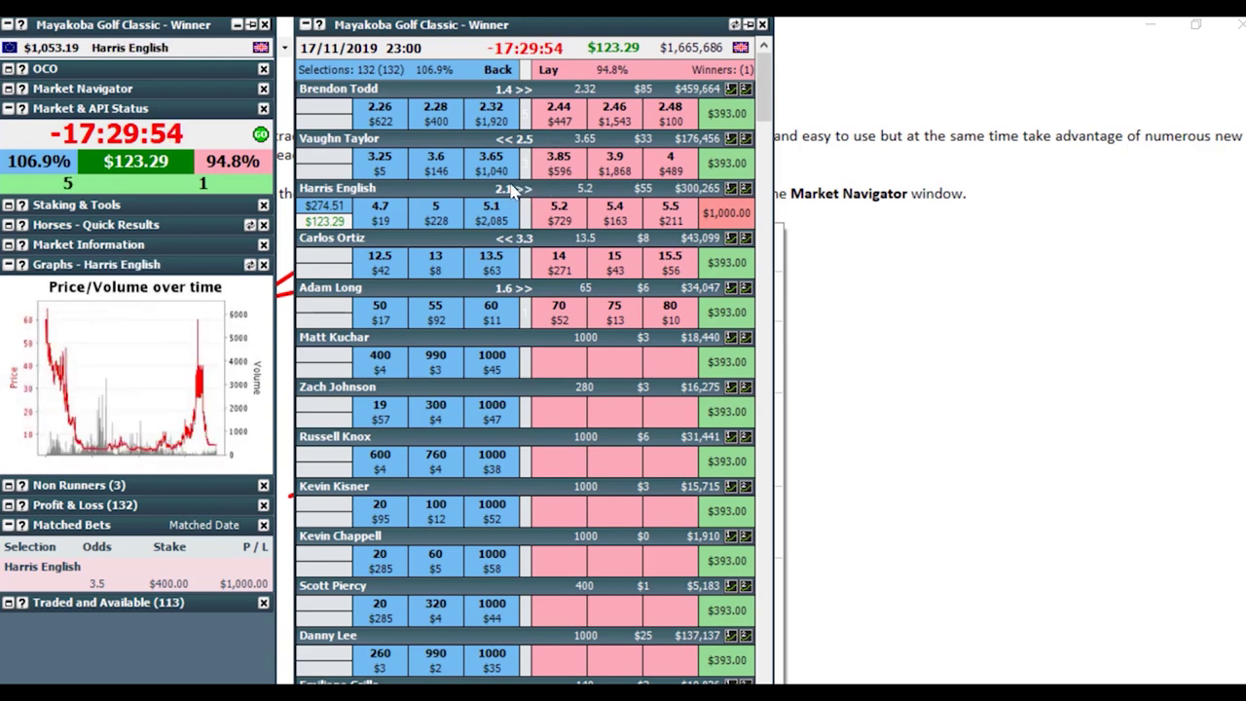
click(331, 238)
click(321, 287)
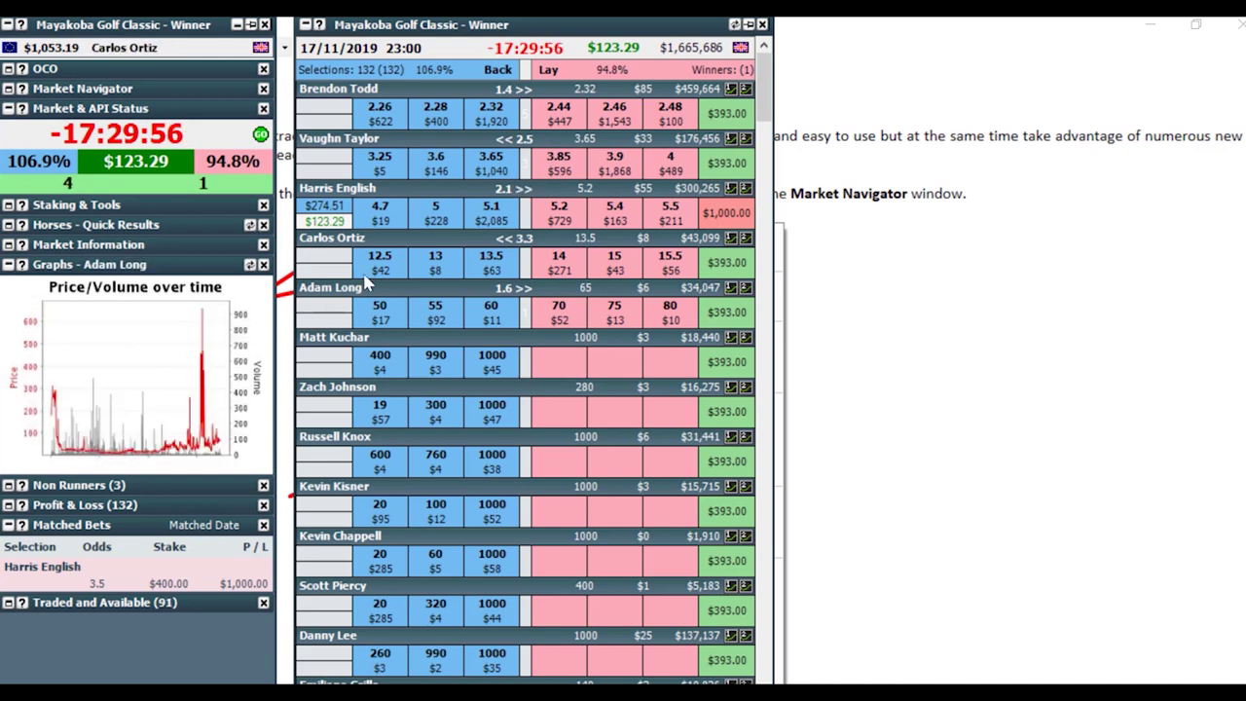
click(425, 156)
click(425, 119)
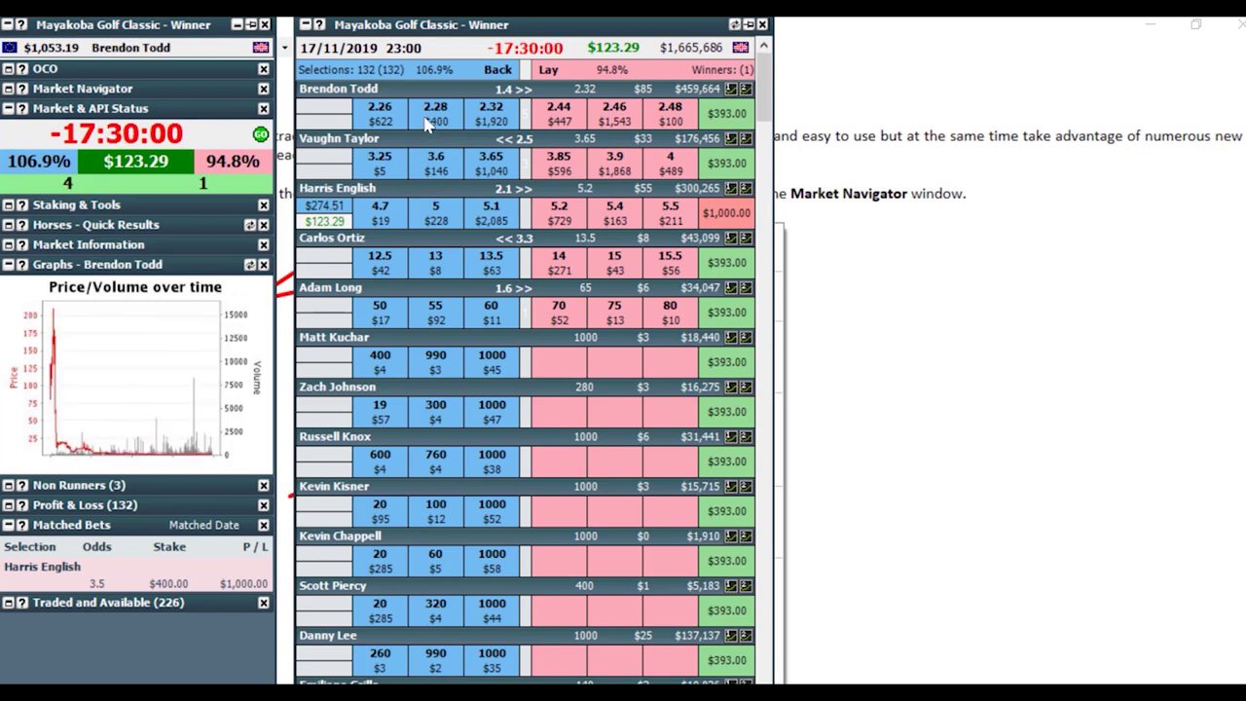
click(422, 154)
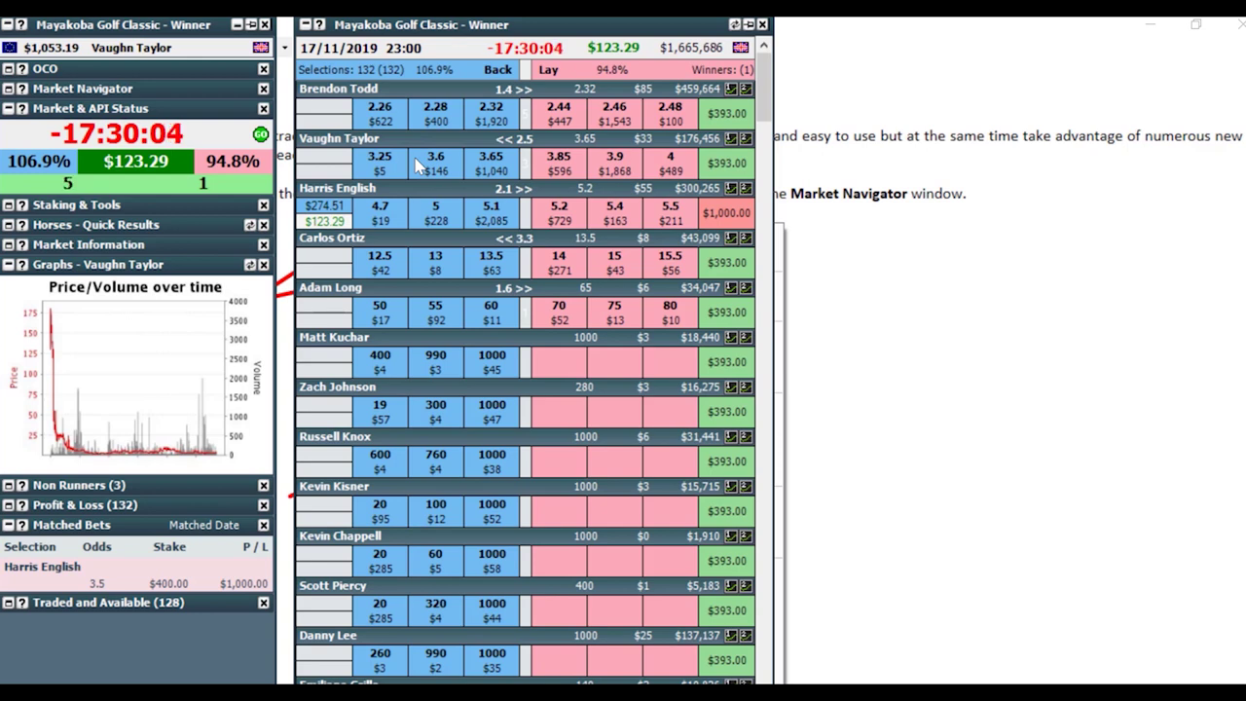
click(419, 192)
click(491, 121)
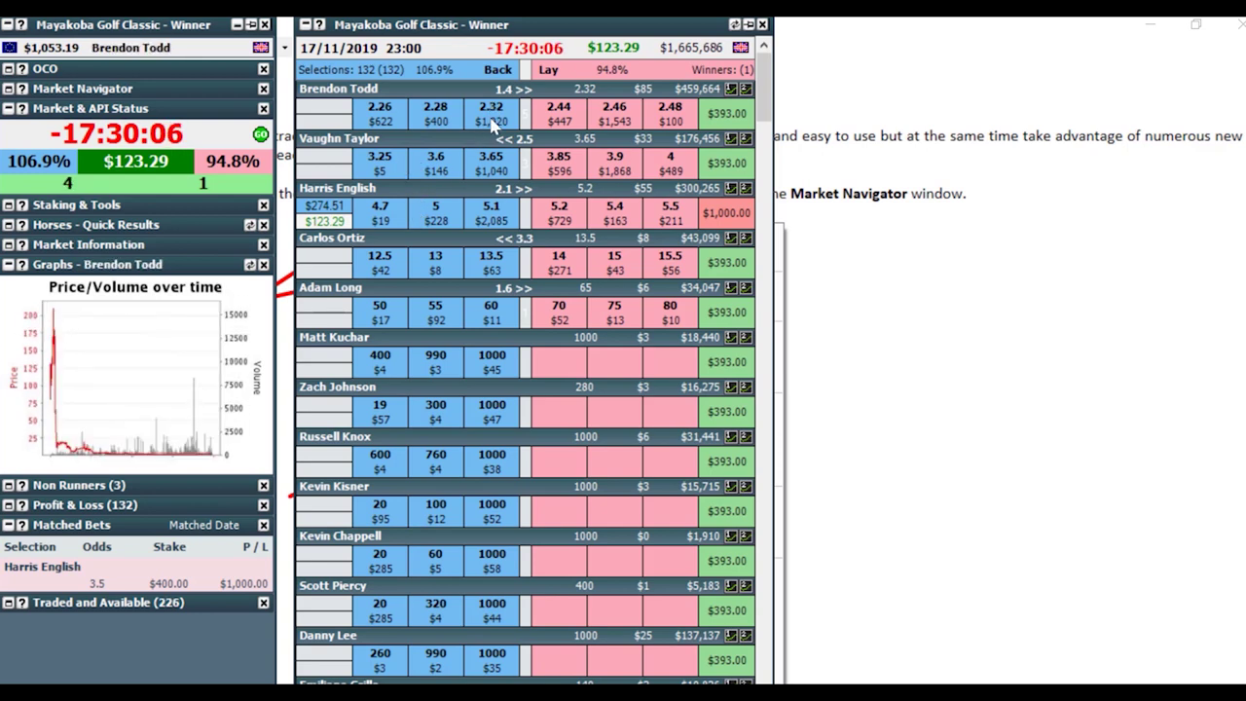
click(501, 173)
click(516, 125)
- Open the 16:30 Mornington To Be Placed market from Horse Racing - Todays Card
click(8, 89)
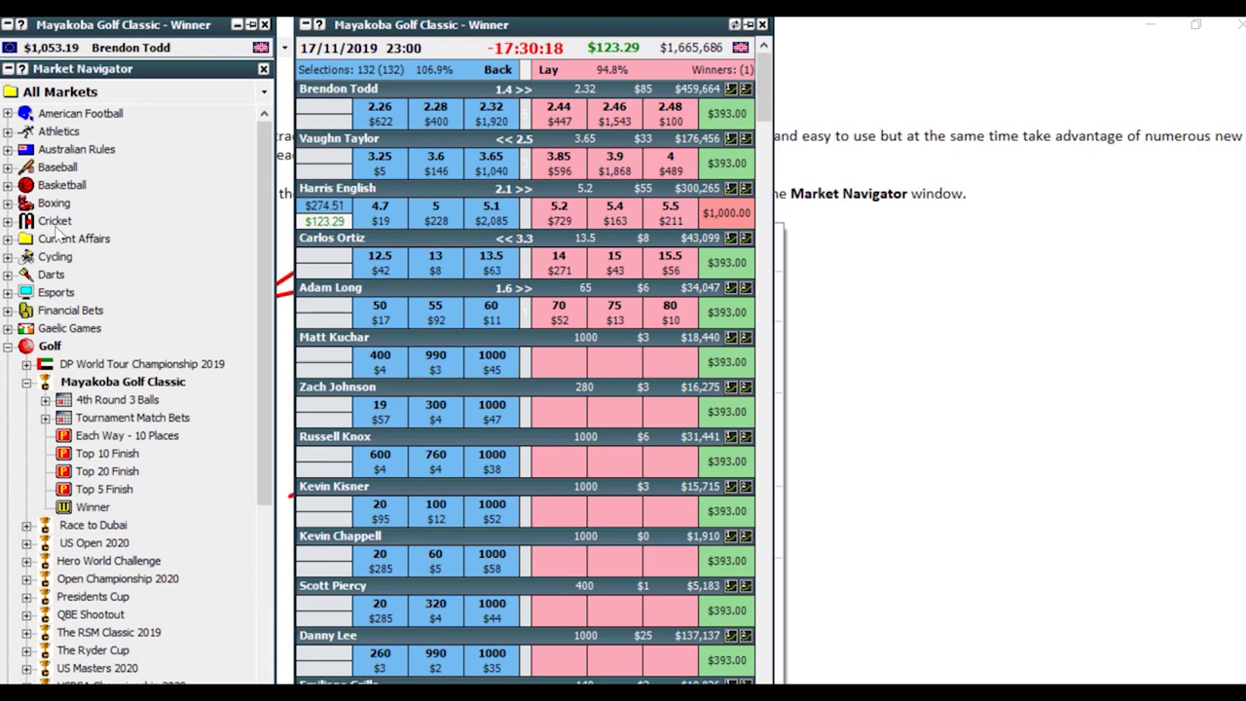
scroll(66, 366, down, 4)
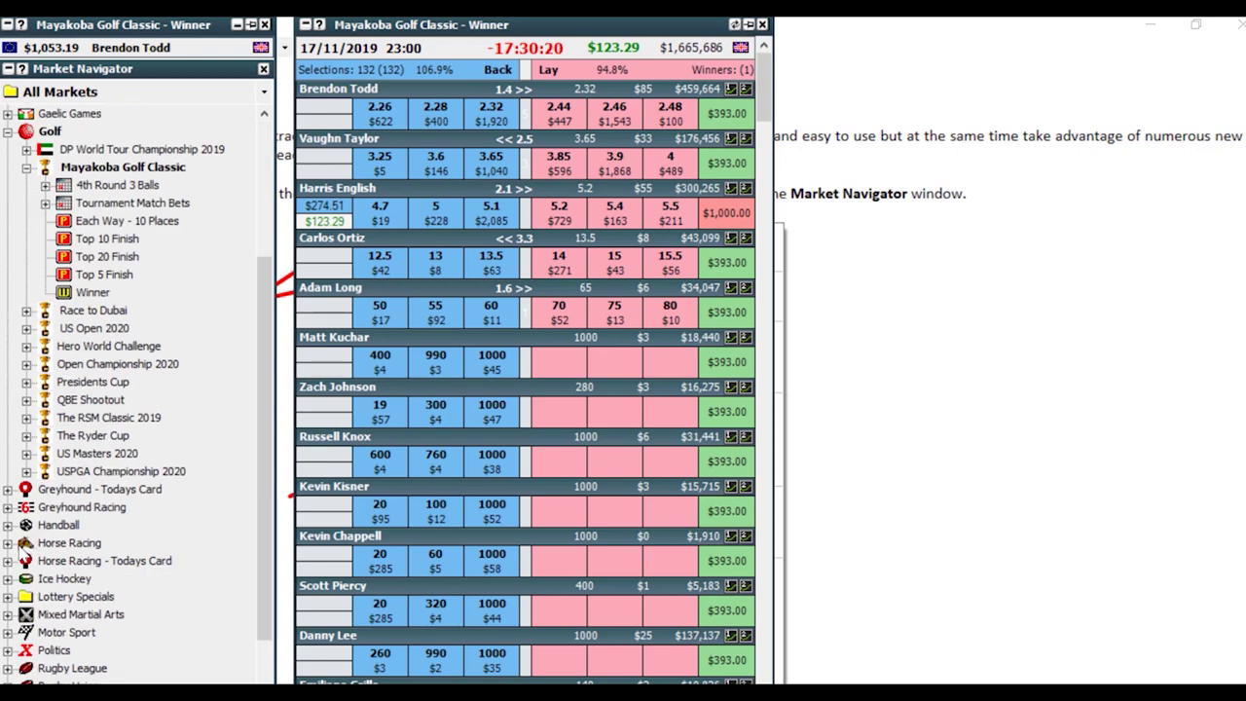
click(8, 543)
scroll(7, 546, down, 2)
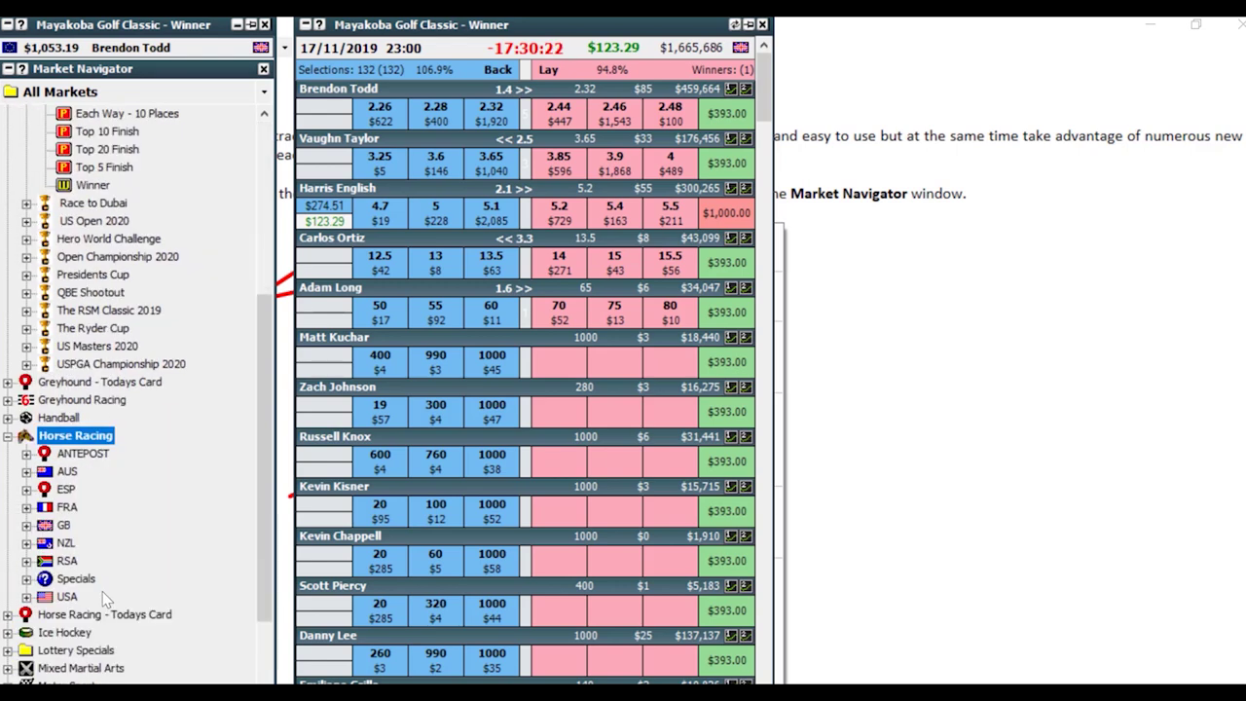
click(8, 438)
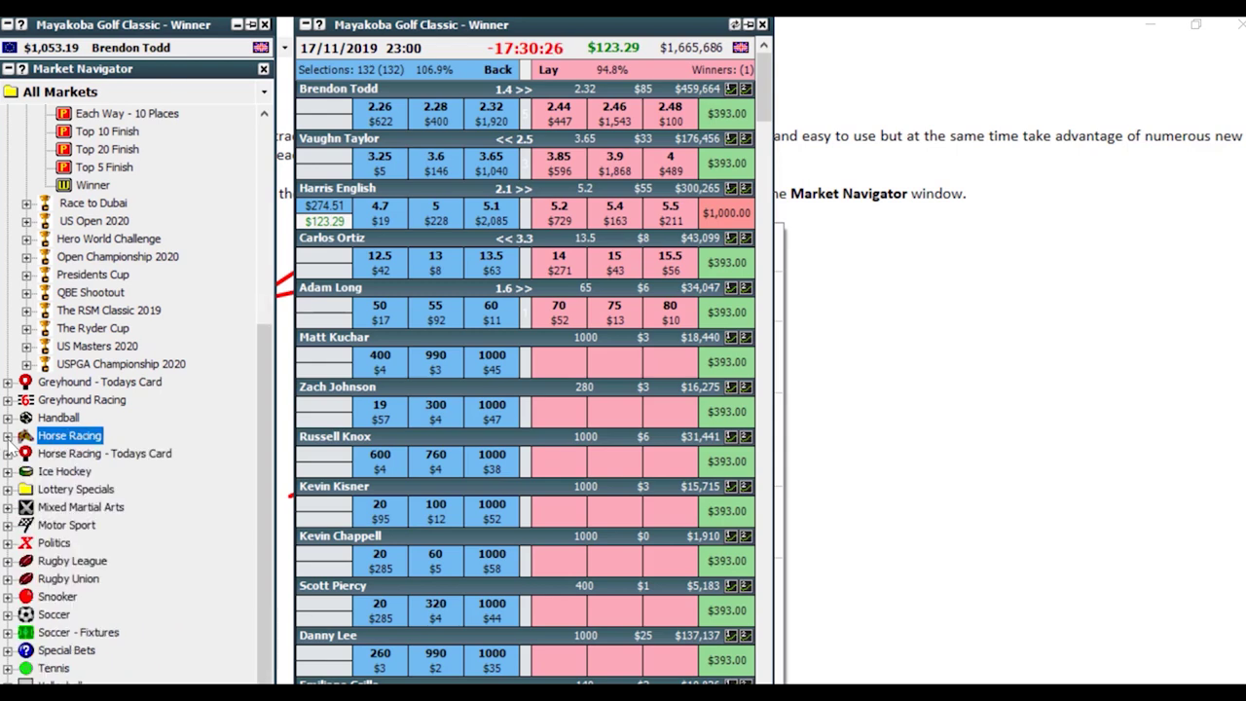
click(8, 453)
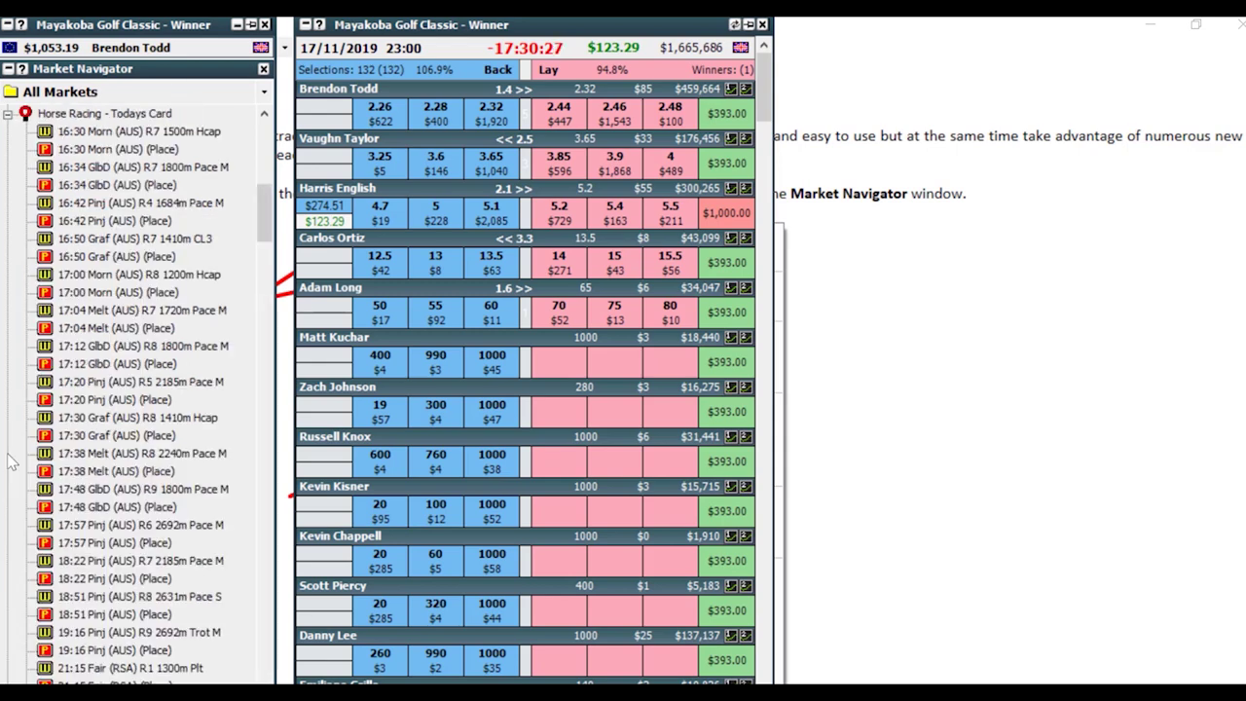
click(124, 148)
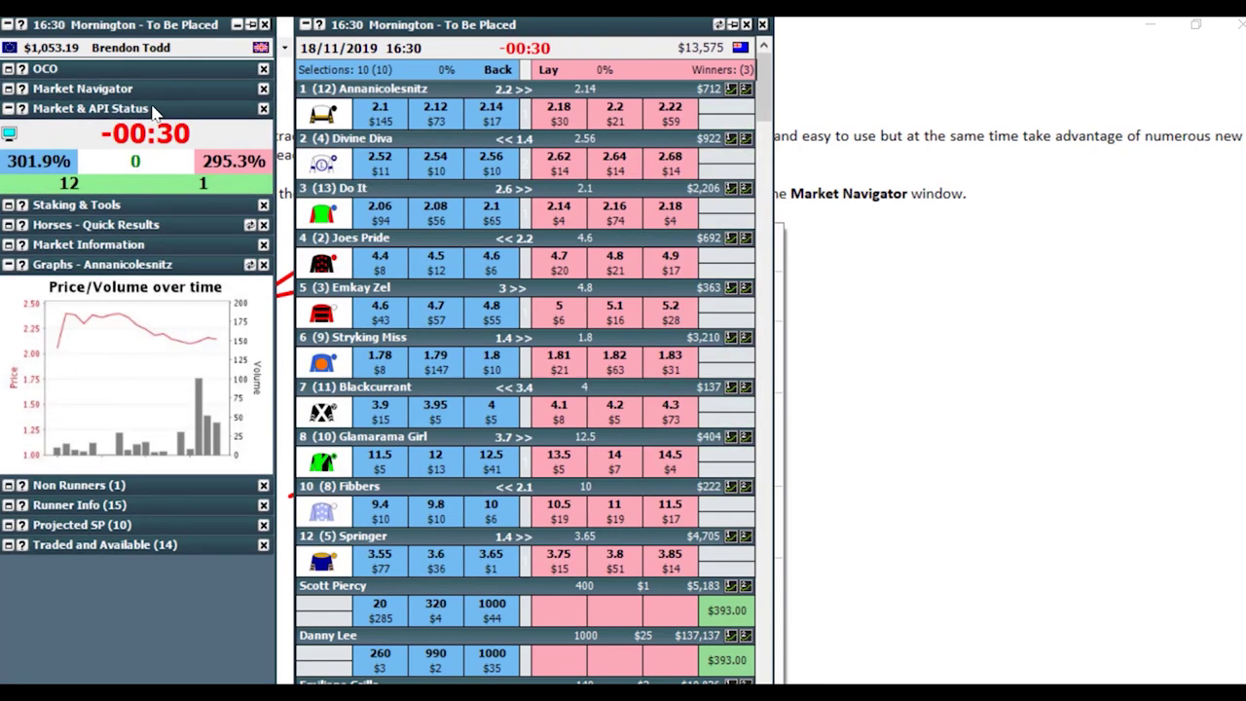
- Bring up the market's Next Races menu showing the 16:34 Globe Derby race
right_click(544, 47)
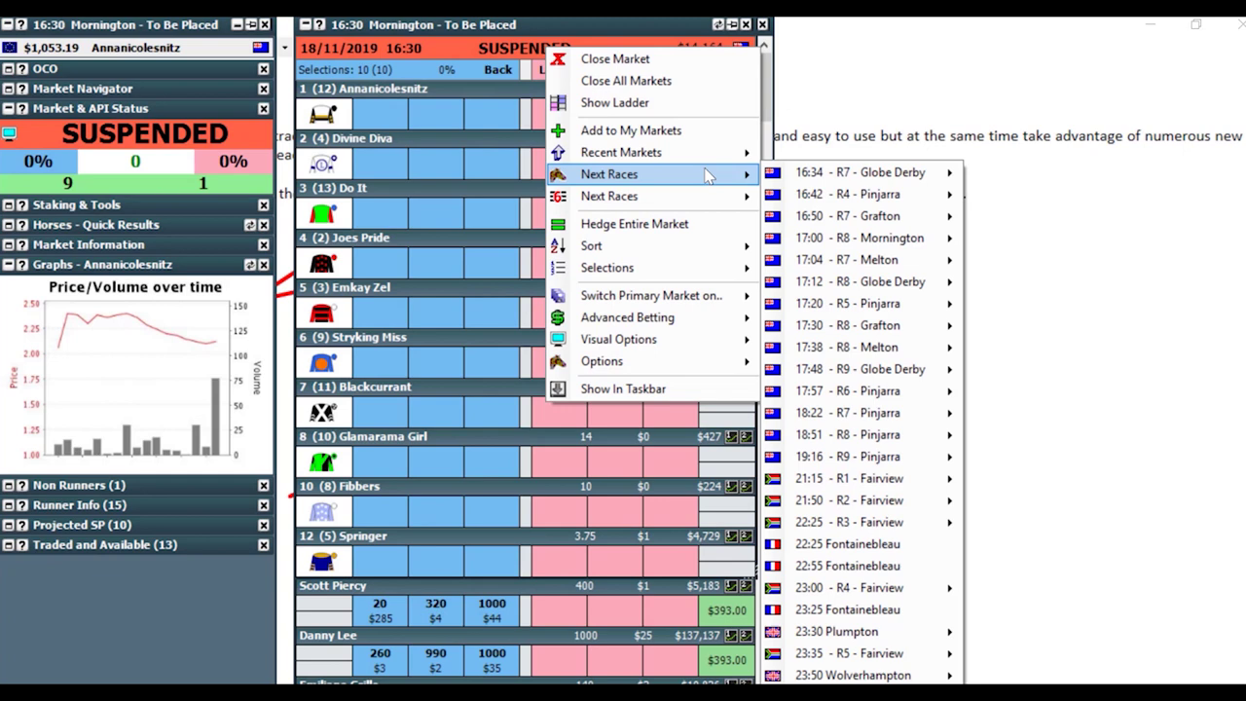
click(579, 39)
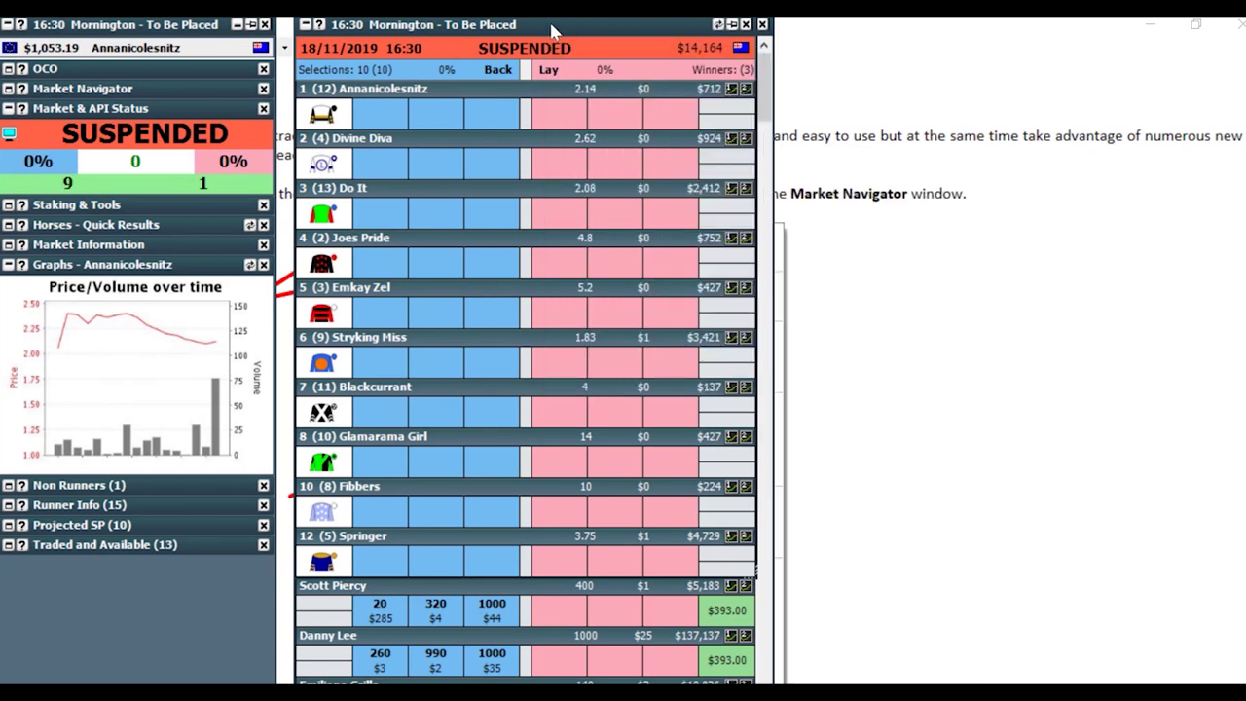
right_click(553, 31)
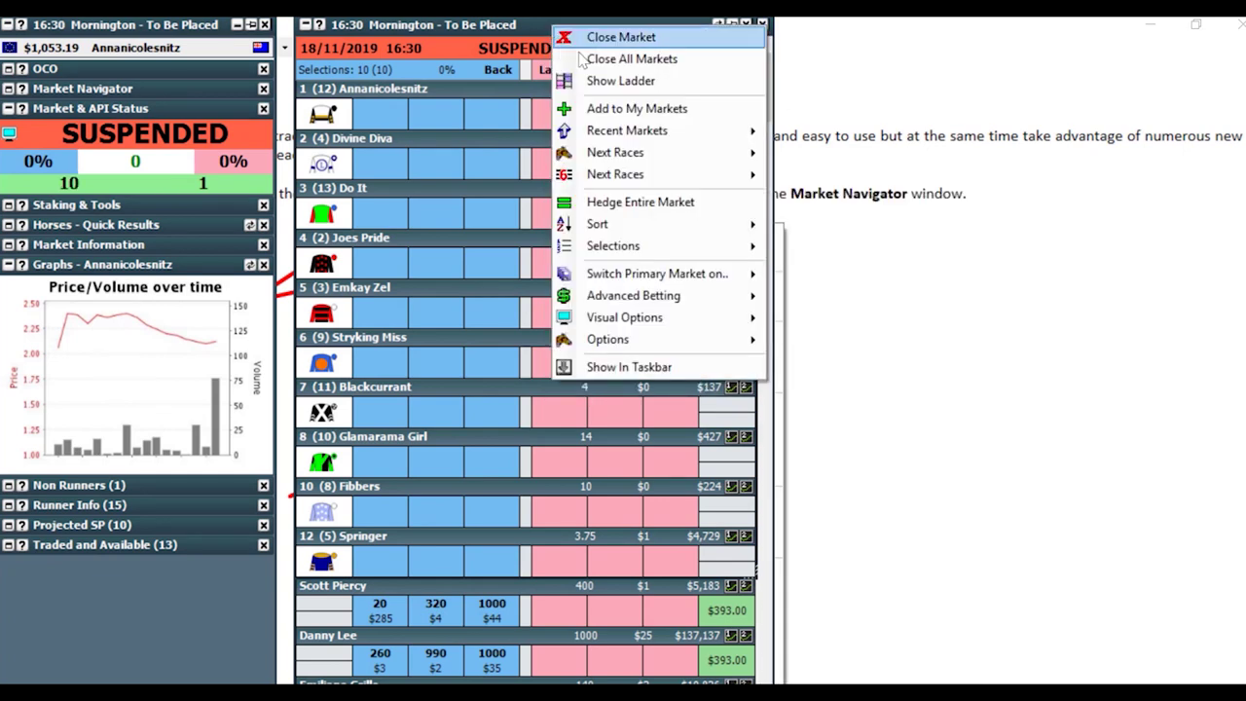
mouse_move(715, 155)
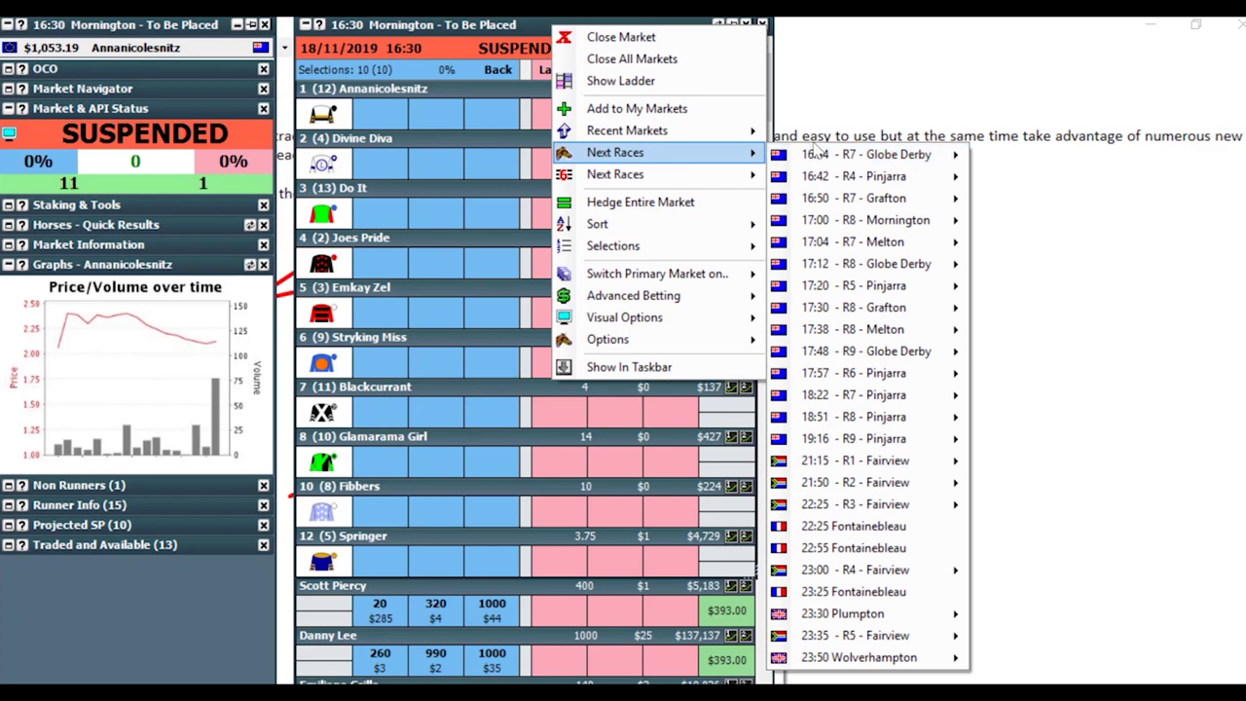
- Load the 16:34 Globe Derby R7 Winner market and view a runner's price history
mouse_move(927, 157)
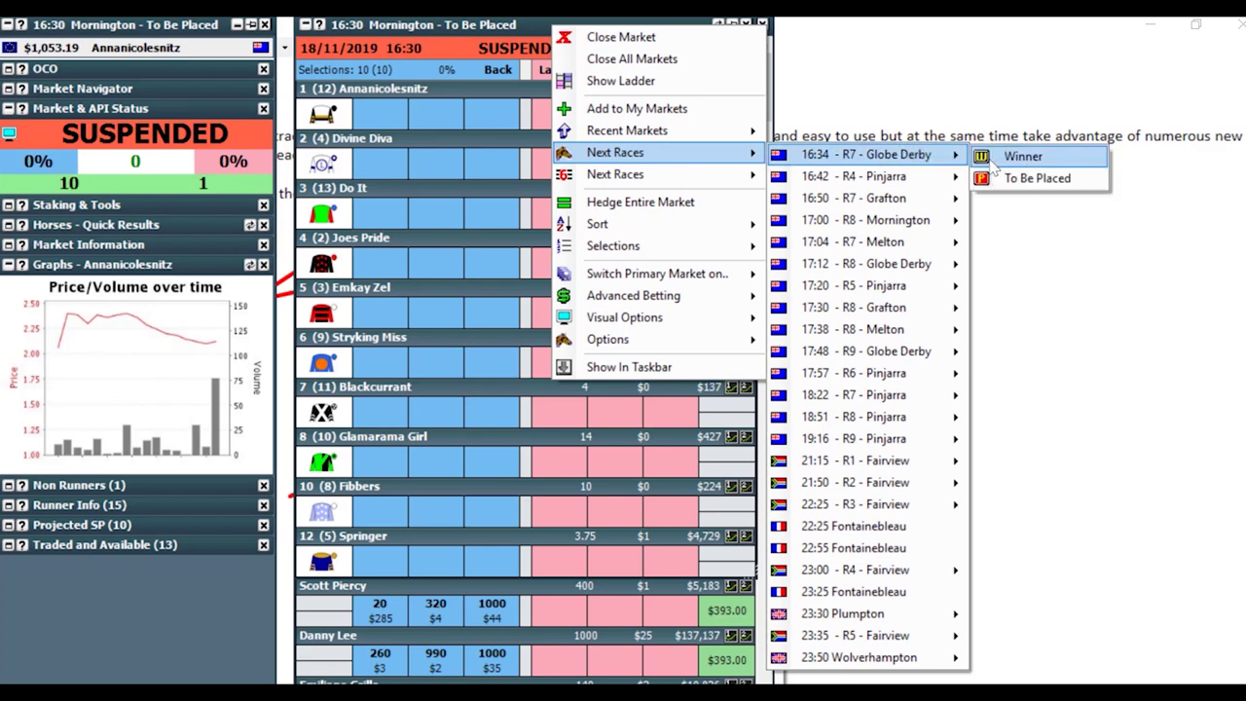
click(993, 163)
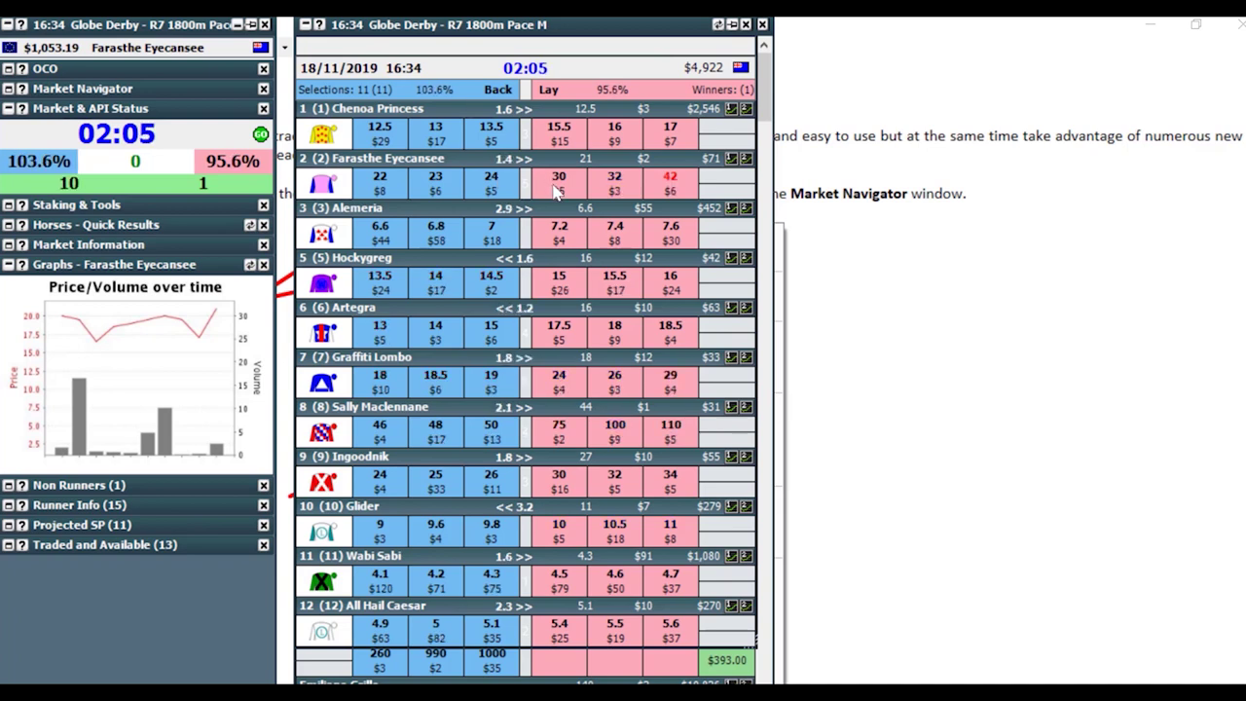
mouse_move(613, 229)
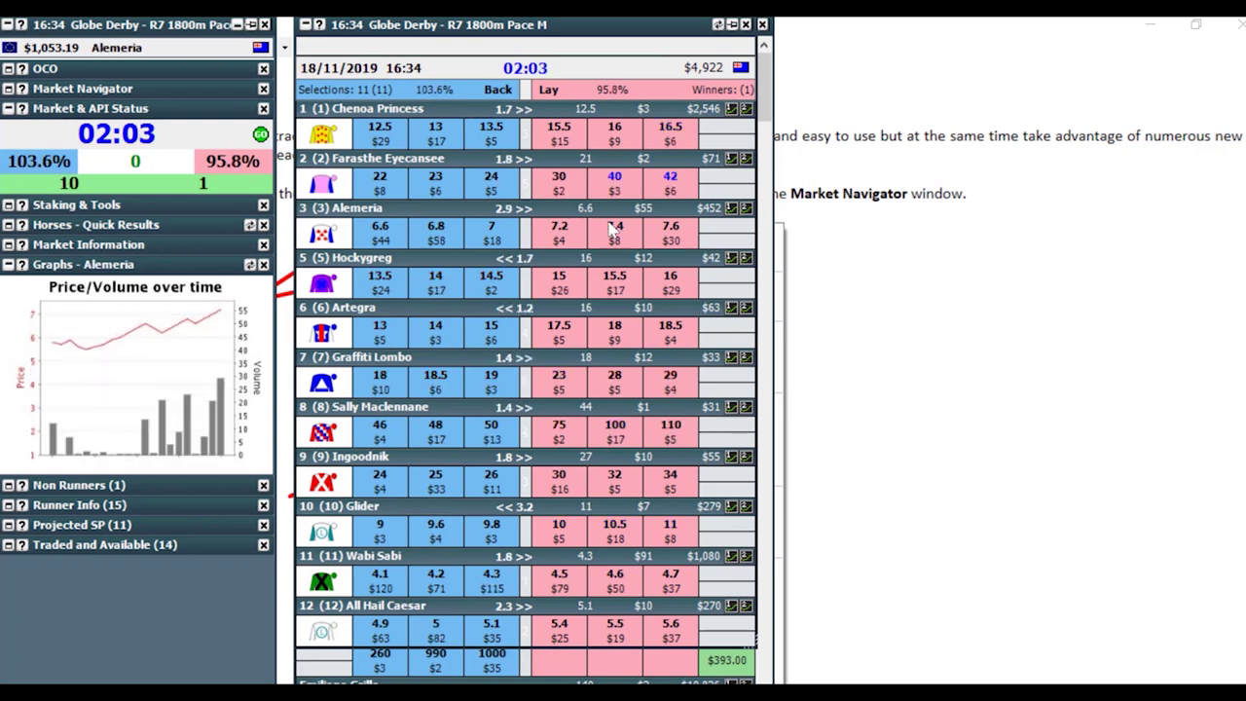